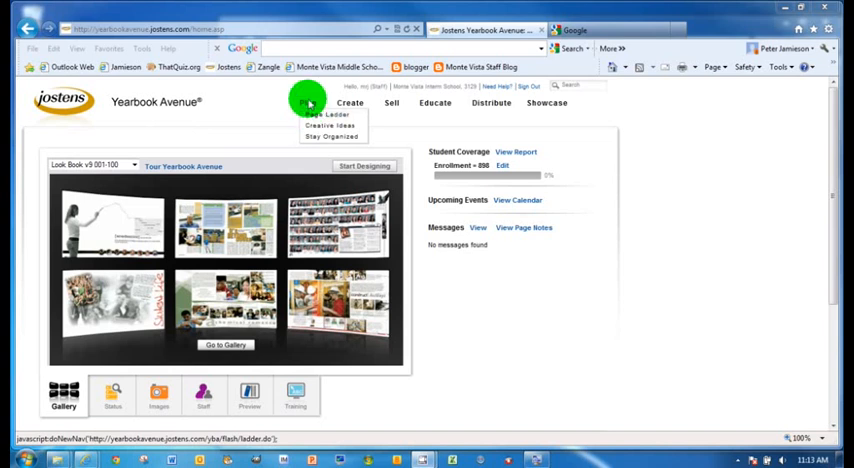
Step: From the Page Ladder, open the pages 26–27 spread in the Designer
click(310, 104)
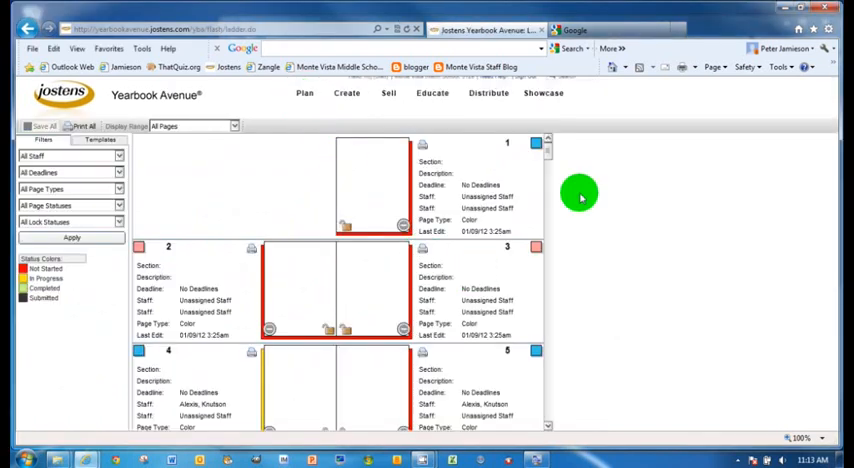
drag(547, 158, 554, 205)
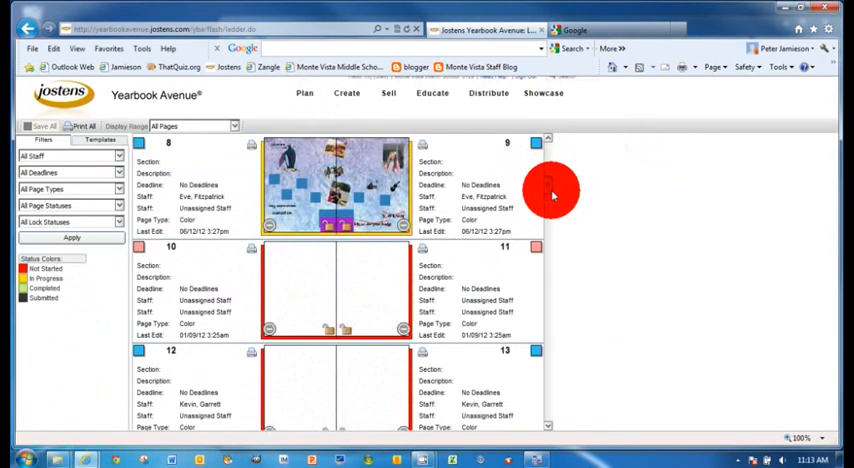
scroll(467, 229, down, 2)
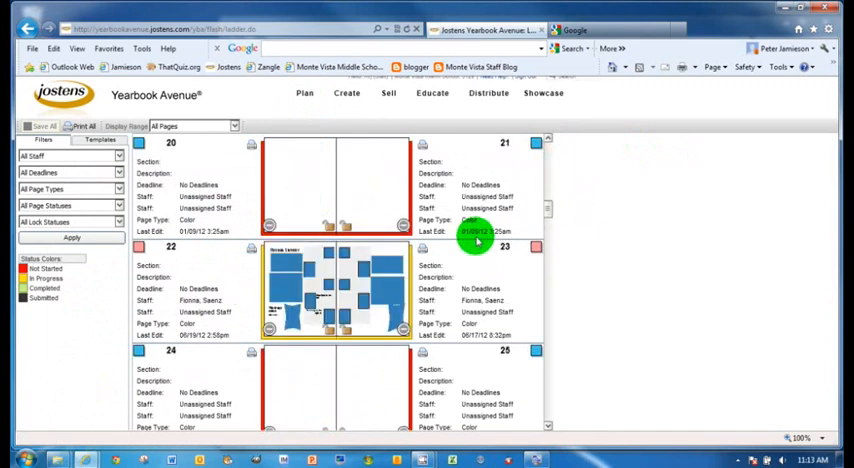
scroll(470, 232, down, 1)
scroll(477, 240, down, 1)
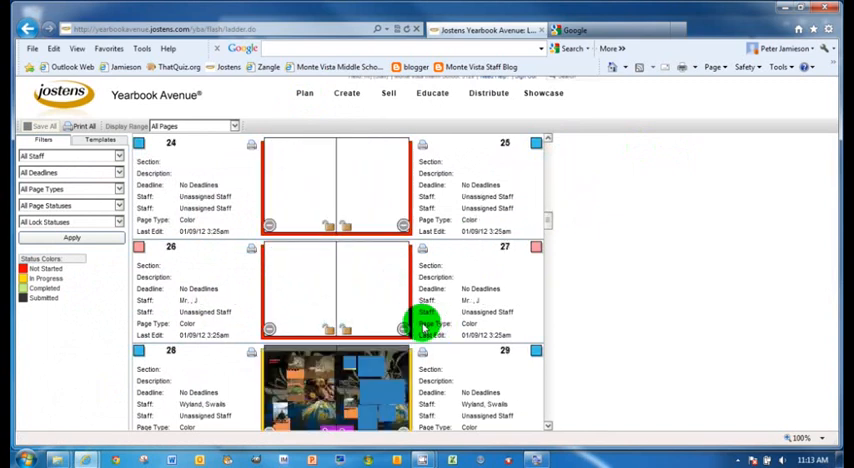
double_click(289, 284)
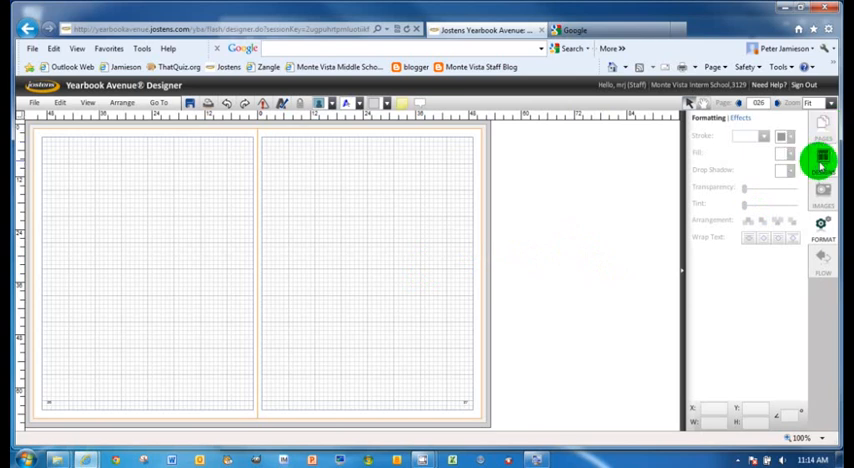
Step: Show the Designs panel listing the re:think template categories
click(821, 160)
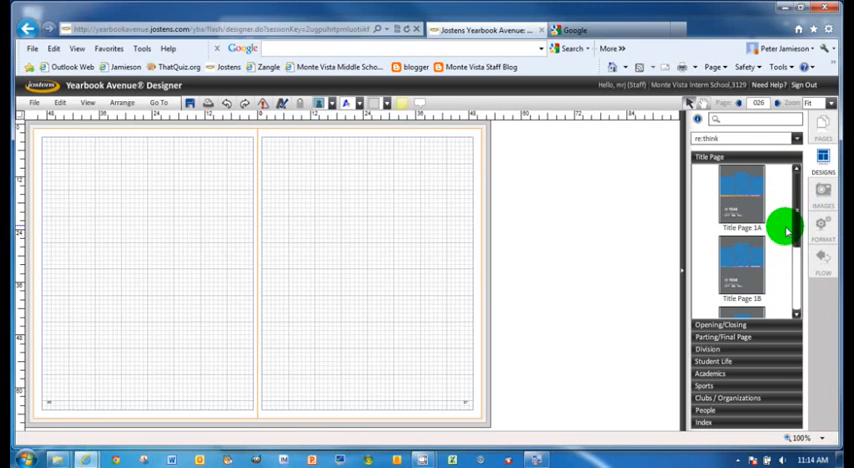
Step: Switch the design category to Sports and drop a Sports layout onto page 27
click(755, 361)
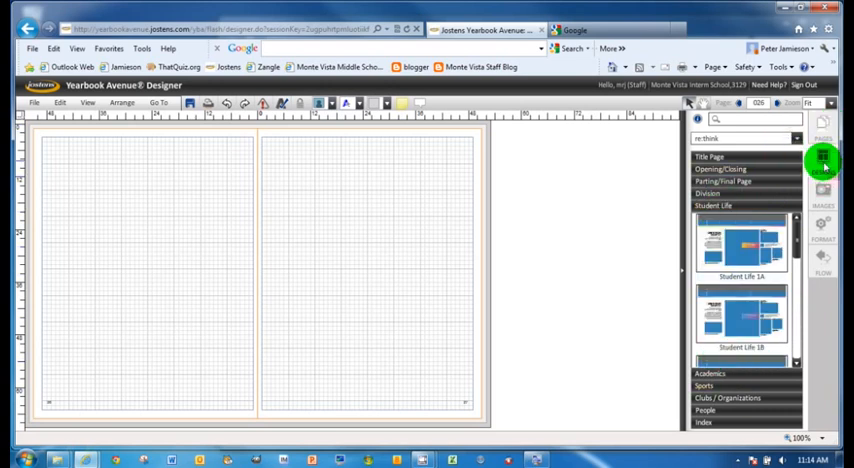
click(797, 138)
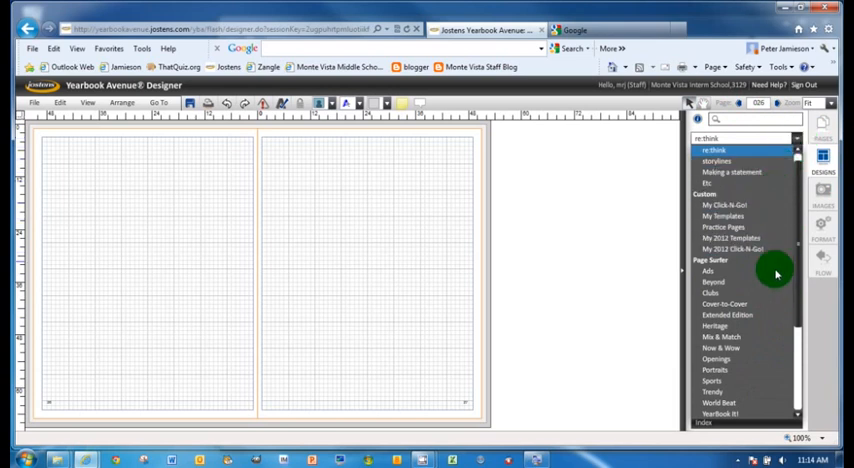
drag(797, 300, 800, 420)
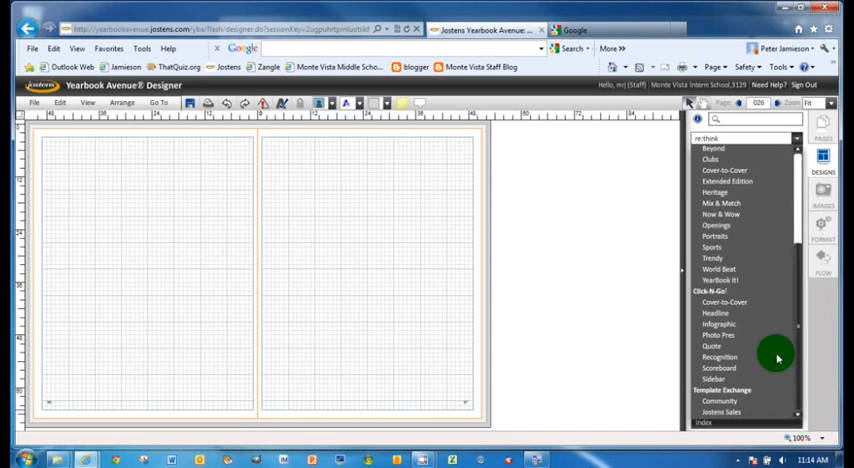
click(709, 250)
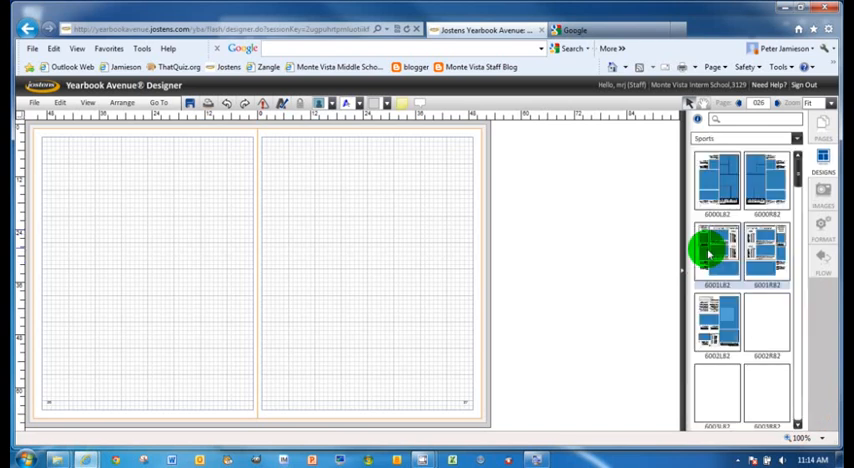
drag(750, 183, 312, 234)
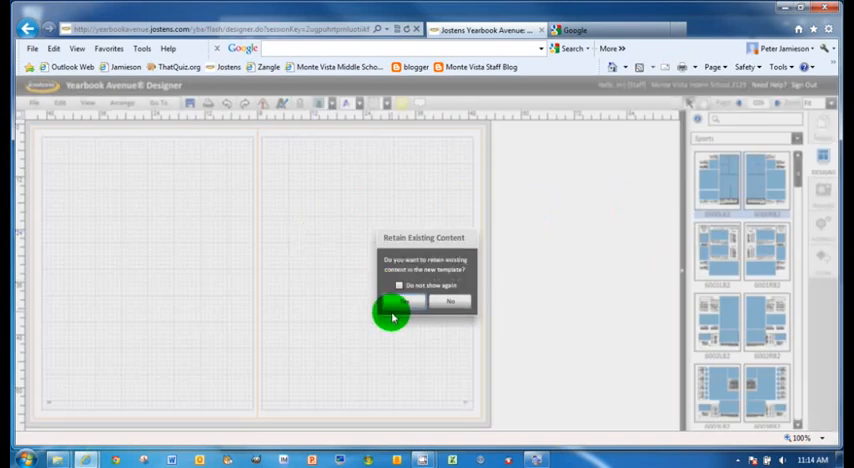
Step: Keep existing content, then delete the small photo box near the top of page 27
click(404, 301)
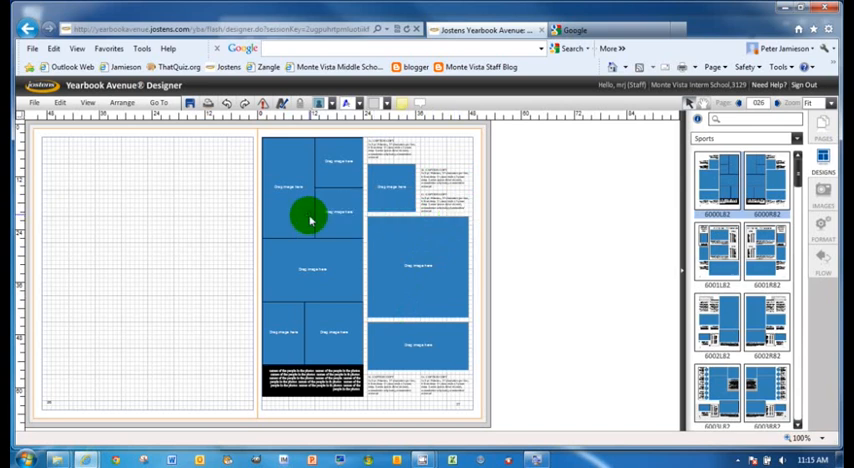
click(336, 230)
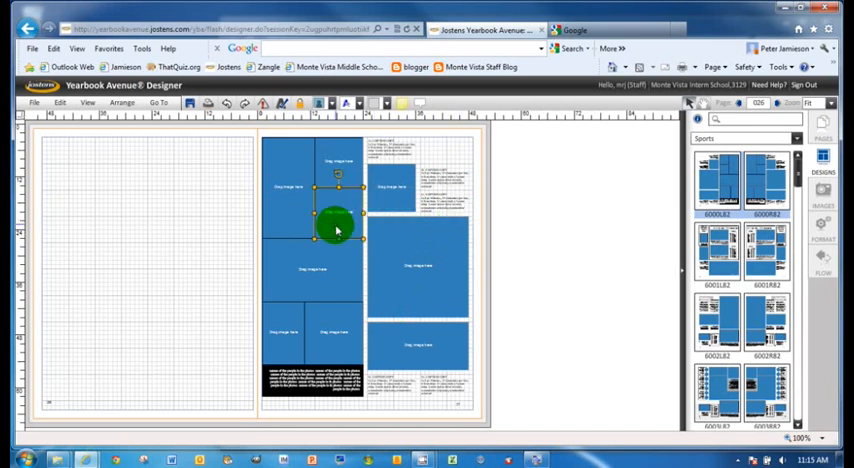
key(Delete)
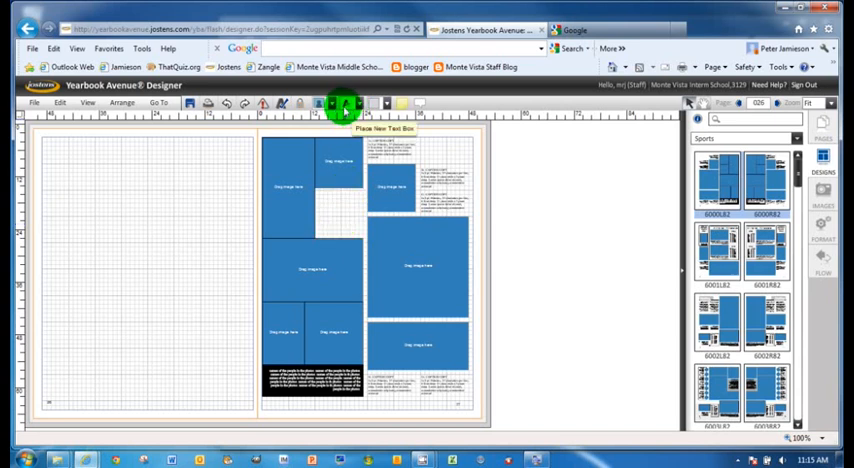
Step: Place a small text box in the emptied photo spot and shrink it to fit
click(358, 104)
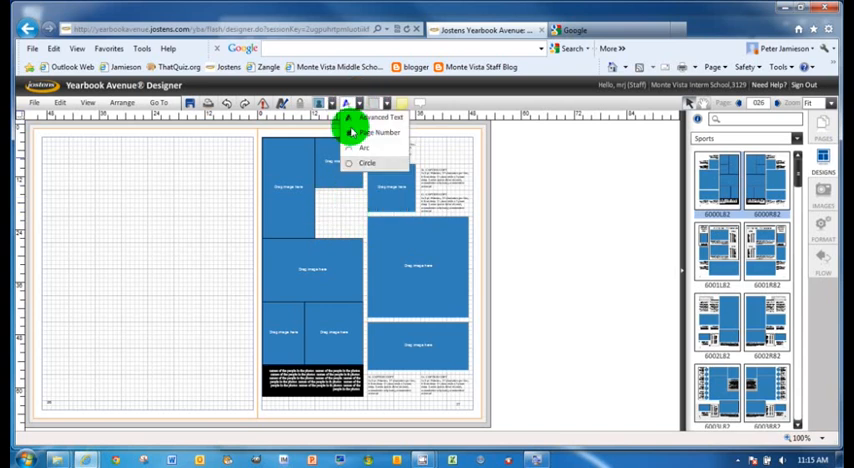
click(347, 104)
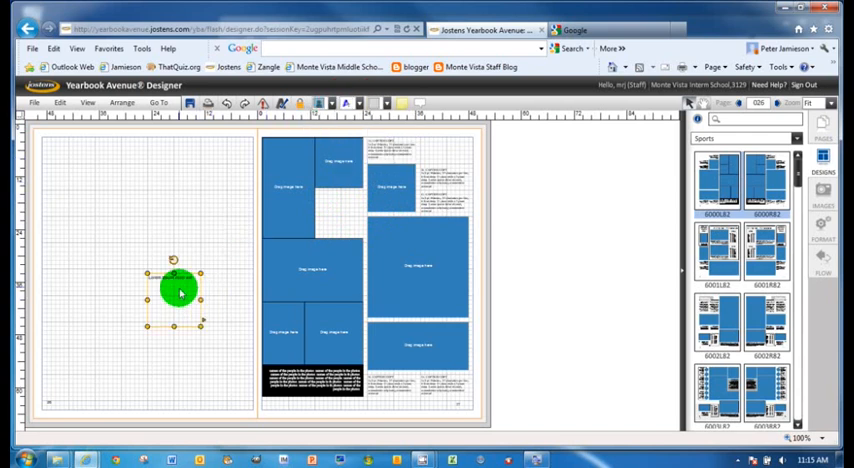
drag(183, 278, 352, 196)
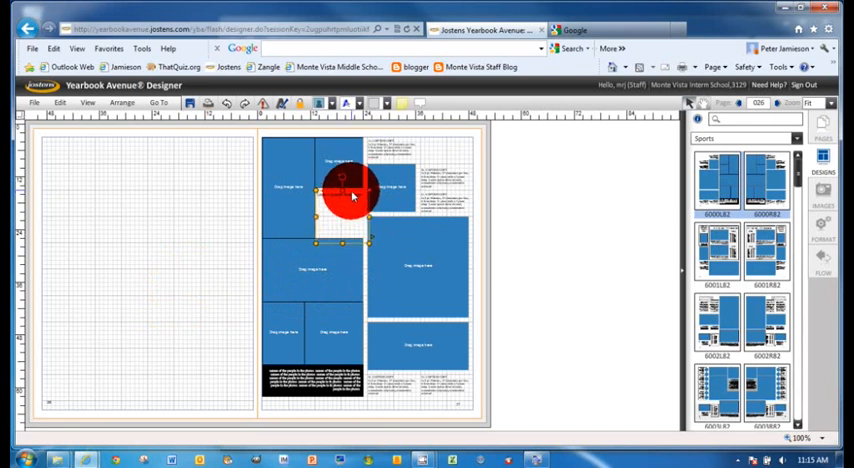
drag(352, 196, 351, 193)
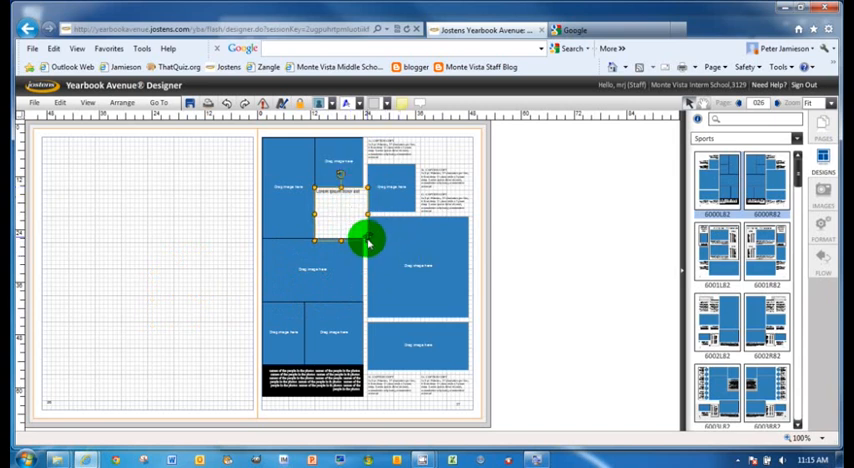
drag(368, 242, 362, 236)
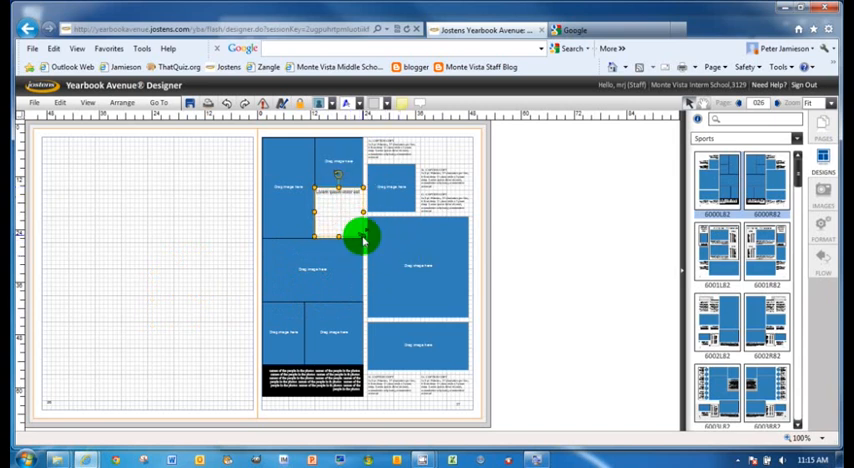
click(280, 377)
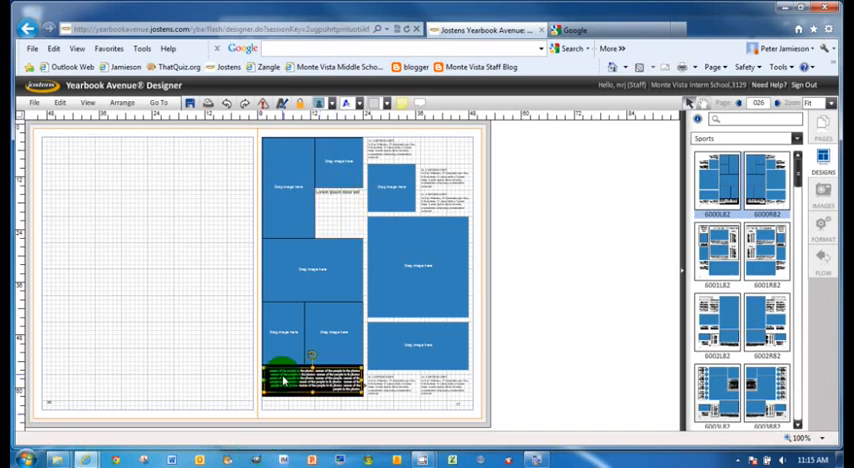
click(286, 395)
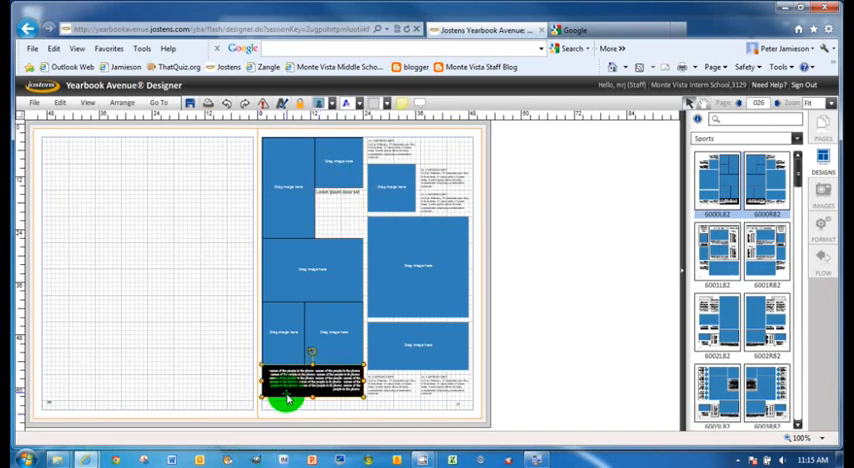
click(292, 392)
mouse_move(290, 395)
mouse_down()
mouse_move(191, 397)
mouse_move(291, 396)
mouse_up()
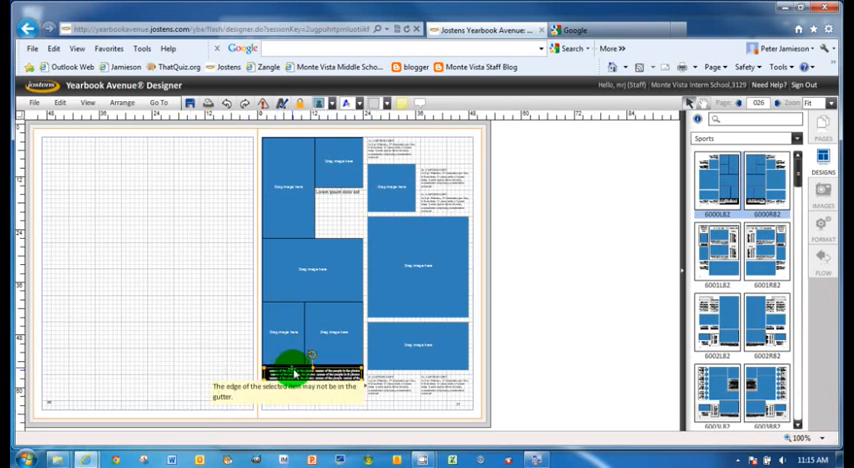
drag(291, 374, 152, 312)
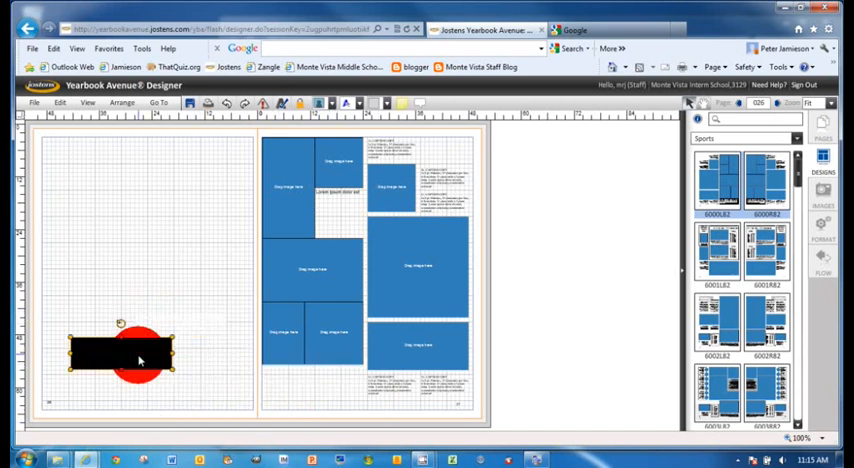
drag(344, 382, 130, 353)
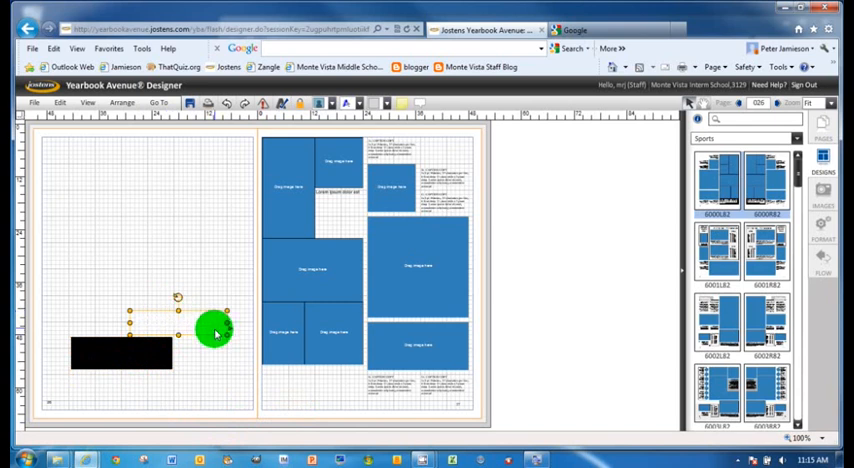
click(221, 281)
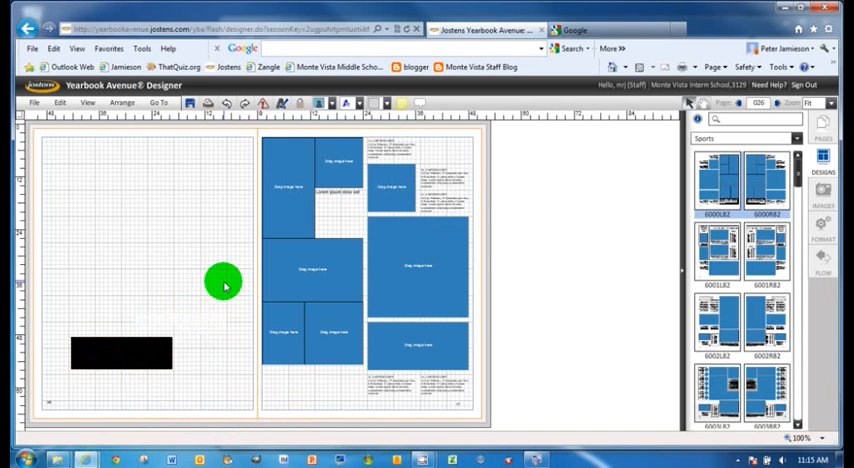
click(202, 324)
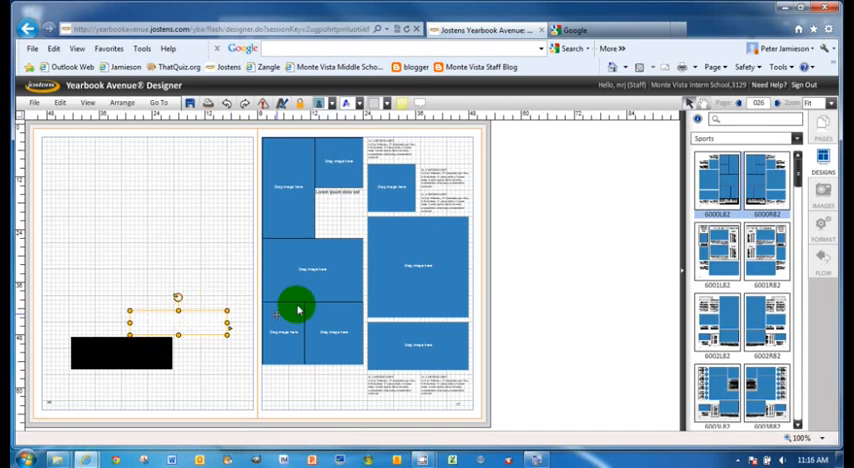
Step: Move an image placeholder onto page 26 above the black box and nudge the empty text box up
drag(314, 293, 196, 317)
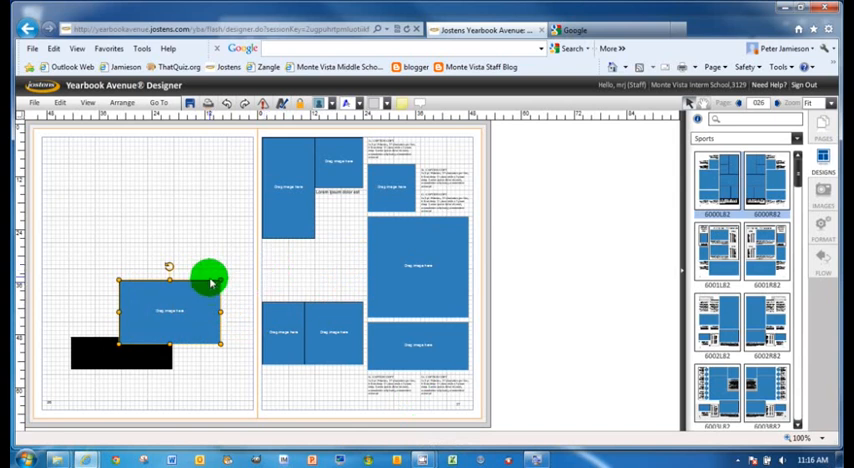
drag(210, 284, 203, 199)
click(160, 306)
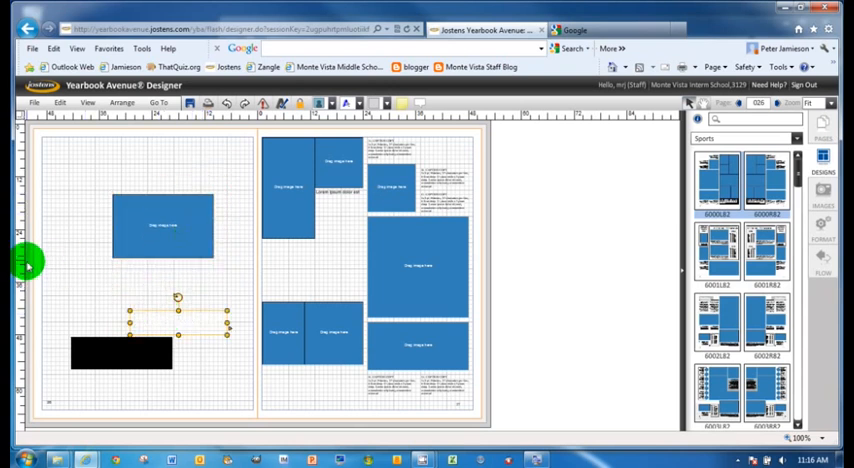
click(140, 300)
click(166, 322)
mouse_move(159, 310)
mouse_down()
mouse_move(160, 298)
mouse_move(145, 296)
mouse_up()
click(89, 284)
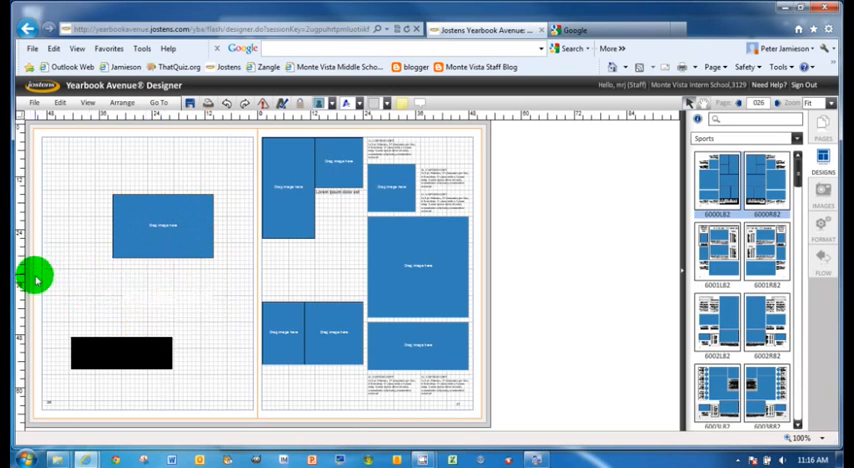
Step: Select and delete the invisible text box above the black box on page 26
drag(29, 134, 254, 424)
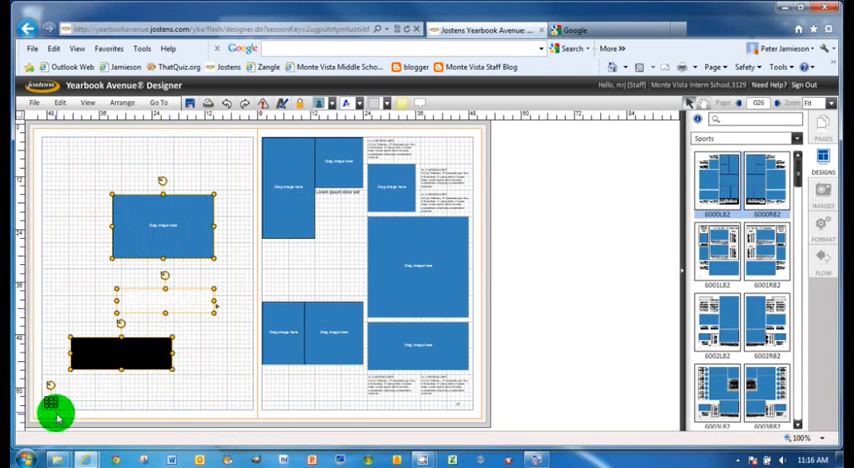
click(92, 391)
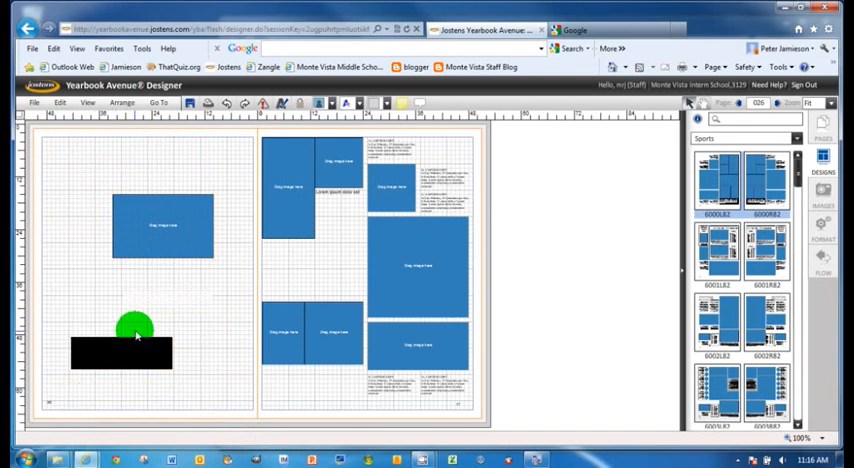
click(158, 295)
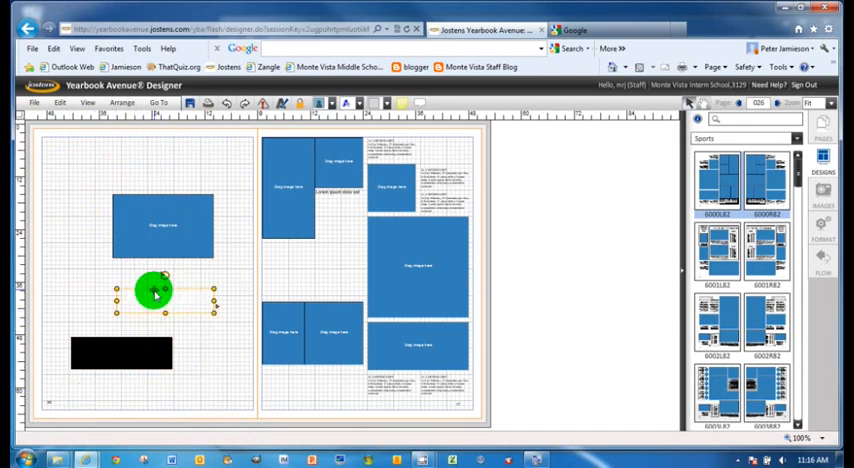
key(Delete)
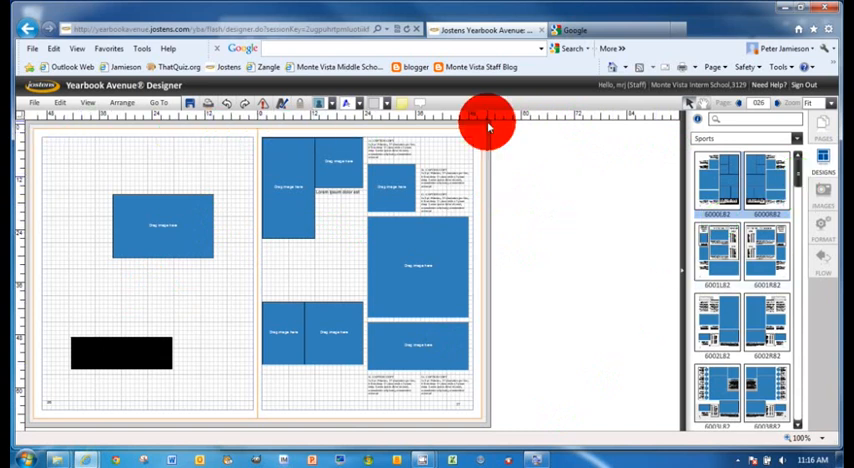
Step: Marquee-select every object on the spread and delete them all
drag(488, 127, 30, 401)
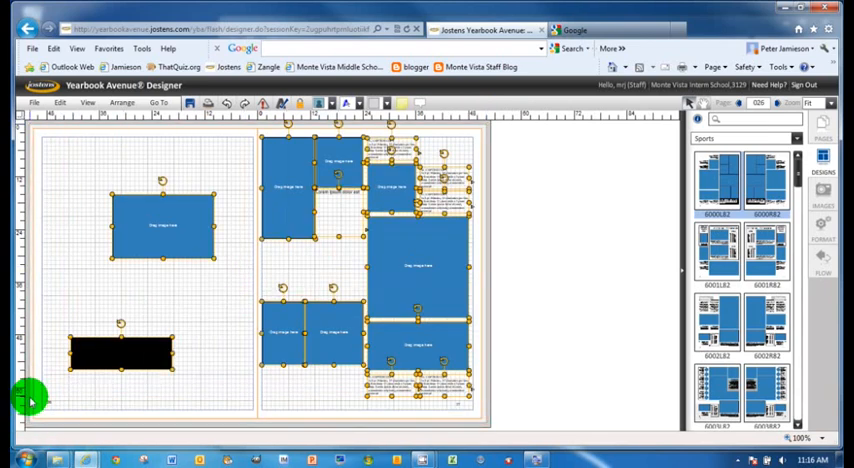
key(Delete)
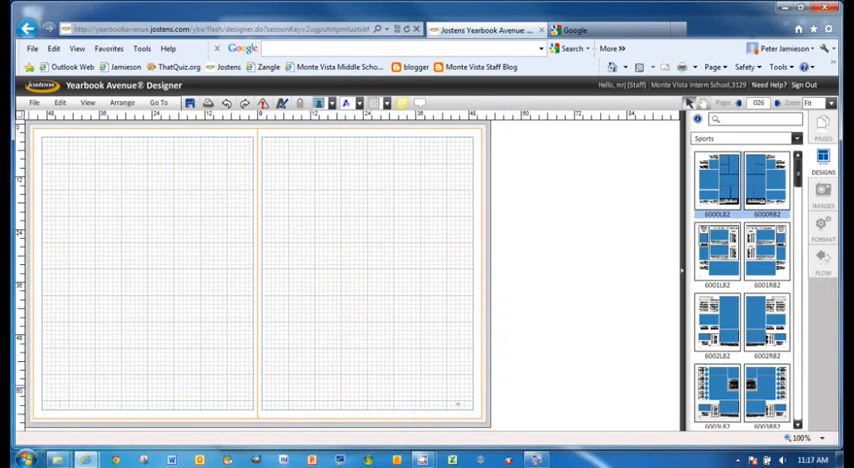
Step: Add a Page Number object to page 26 and set the zoom to 200%
click(360, 106)
click(356, 133)
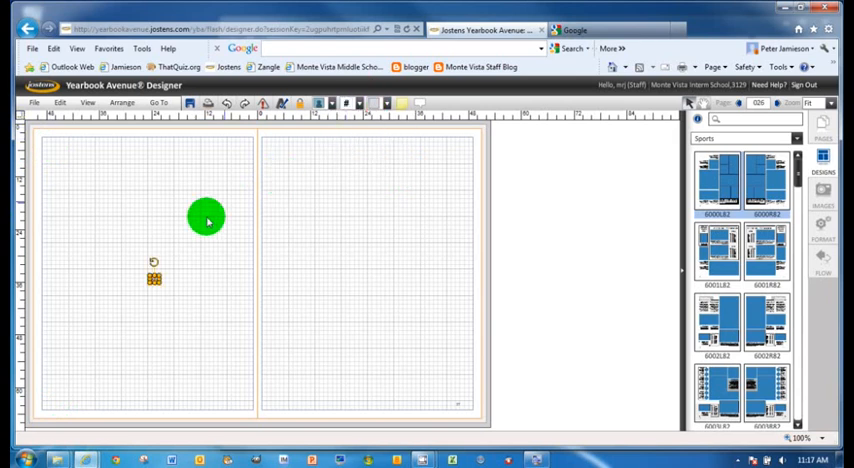
click(155, 280)
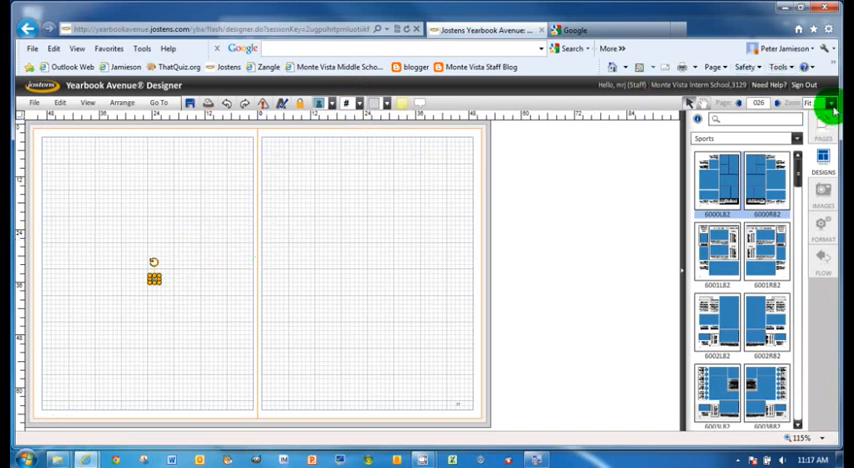
click(831, 104)
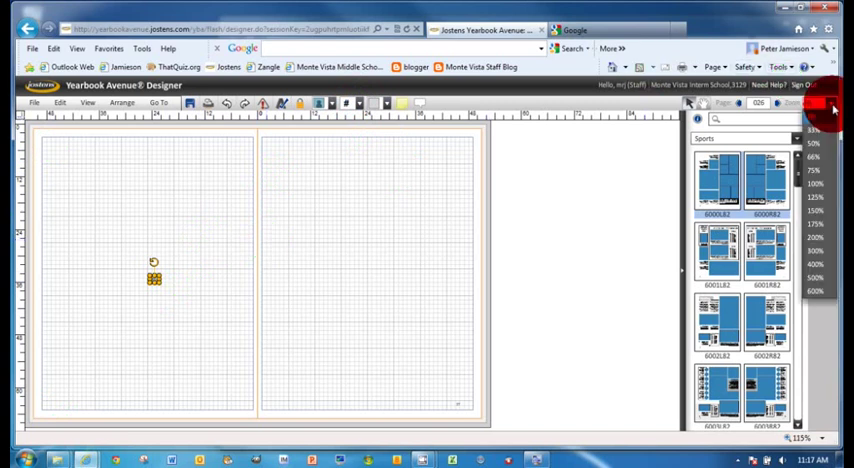
click(833, 238)
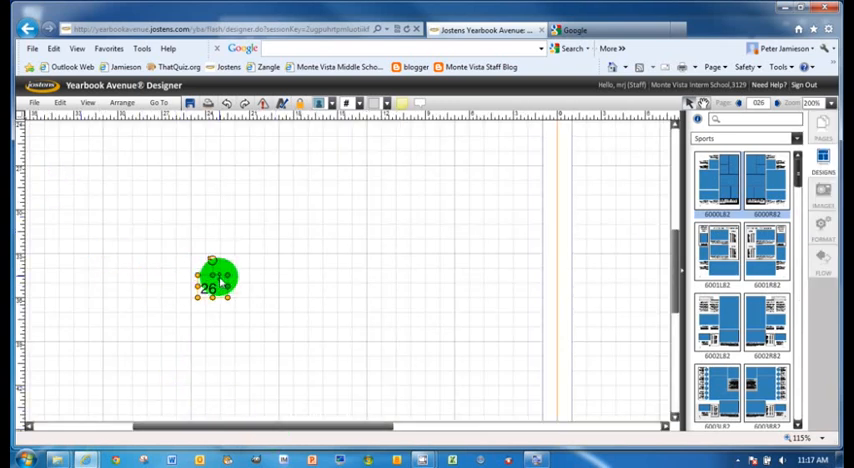
Step: Drag the page number onto page 27, then back onto page 26 reading 26
drag(220, 279, 641, 284)
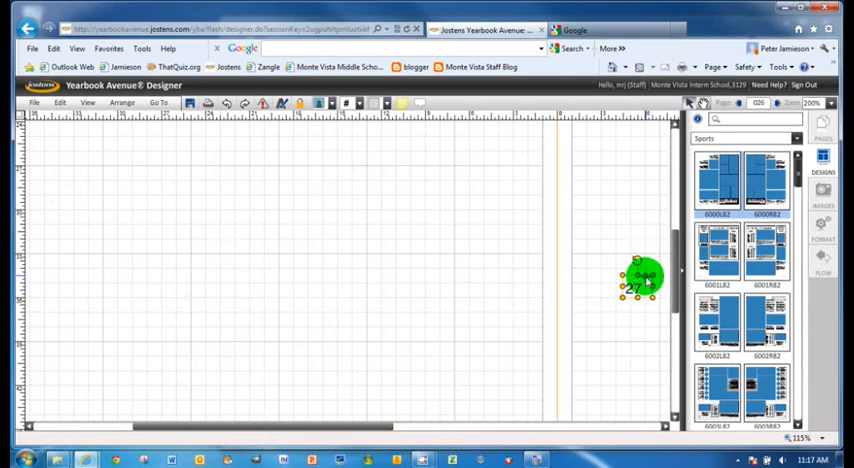
drag(647, 282, 504, 283)
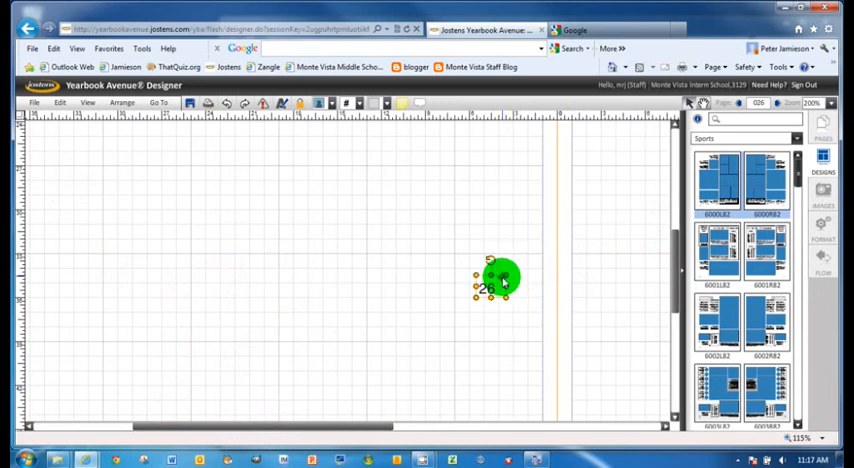
mouse_move(680, 290)
mouse_down()
mouse_move(684, 318)
mouse_move(668, 336)
mouse_up()
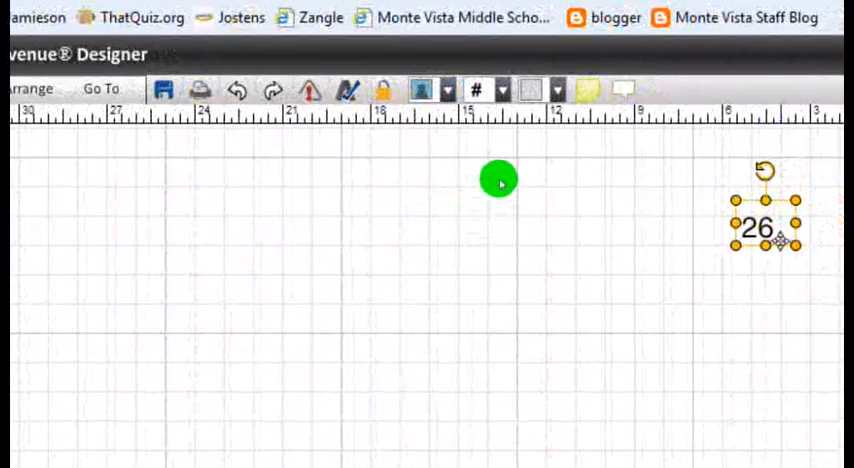
Step: Undo a resize of the page number box and move it to the lower-left of page 26
drag(776, 248, 776, 237)
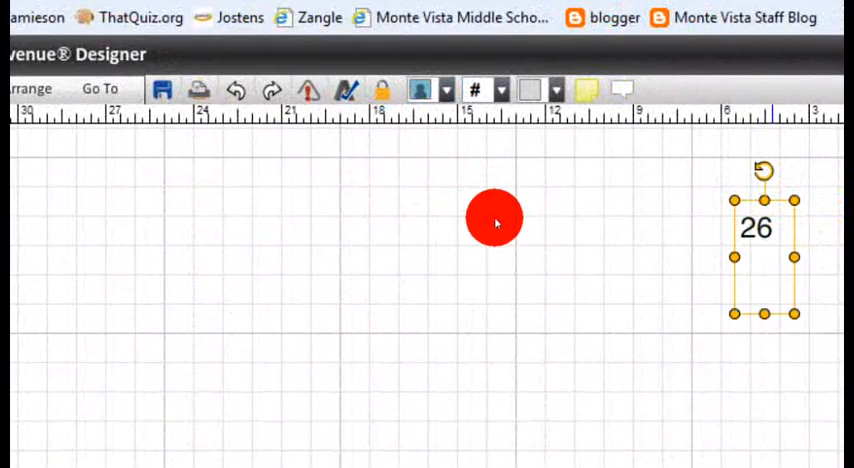
key(ctrl+z)
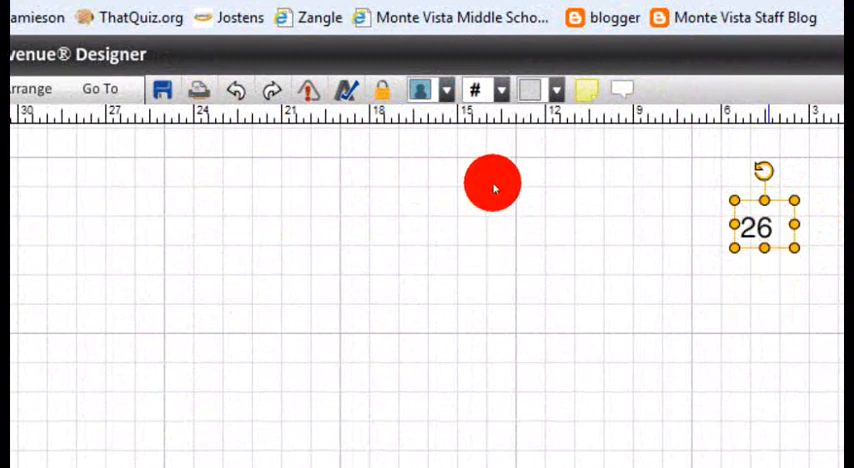
key(ctrl+y)
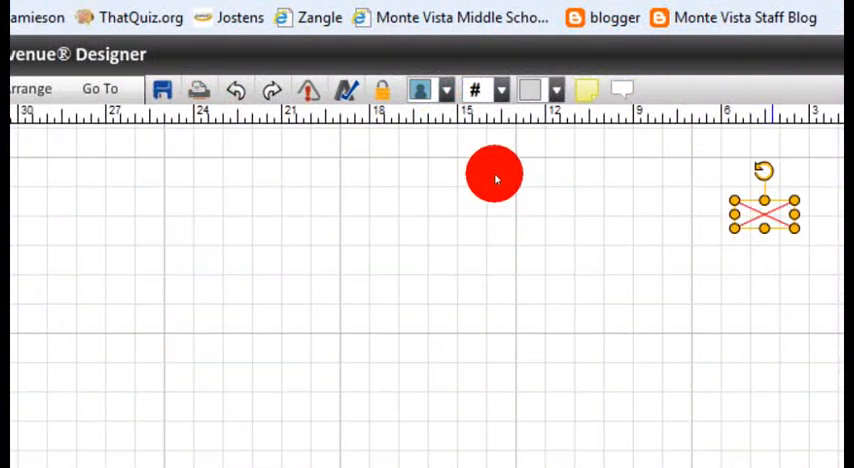
key(ctrl+z)
key(ctrl+z)
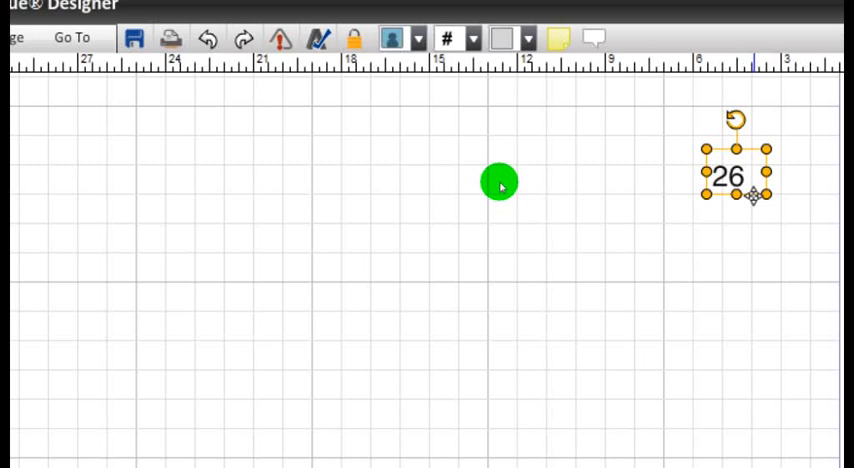
mouse_move(500, 183)
mouse_down()
mouse_move(234, 291)
mouse_move(158, 350)
mouse_up()
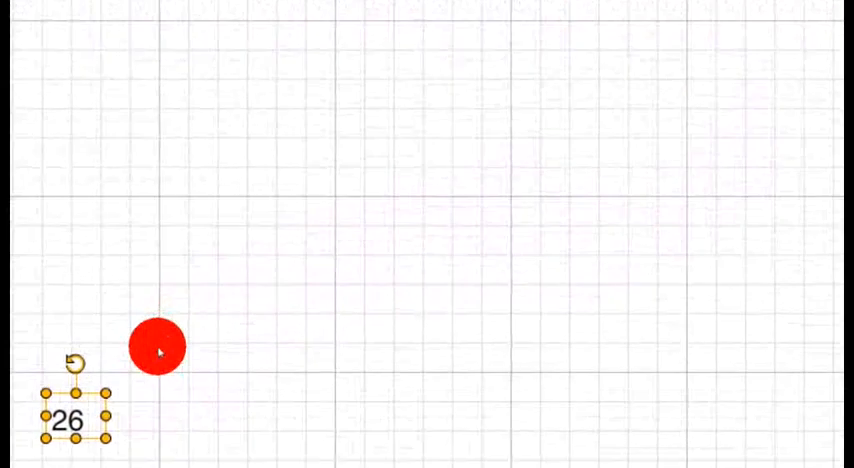
mouse_move(158, 350)
mouse_down()
mouse_move(139, 453)
mouse_move(190, 402)
mouse_move(180, 410)
mouse_up()
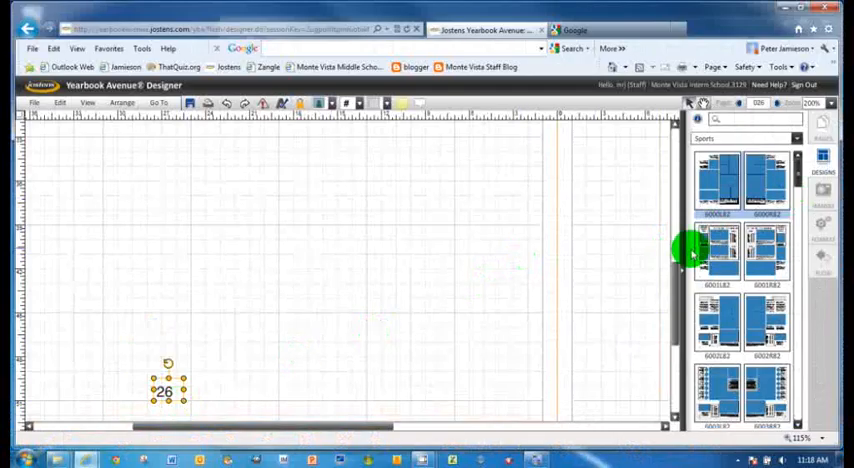
scroll(670, 272, down, 2)
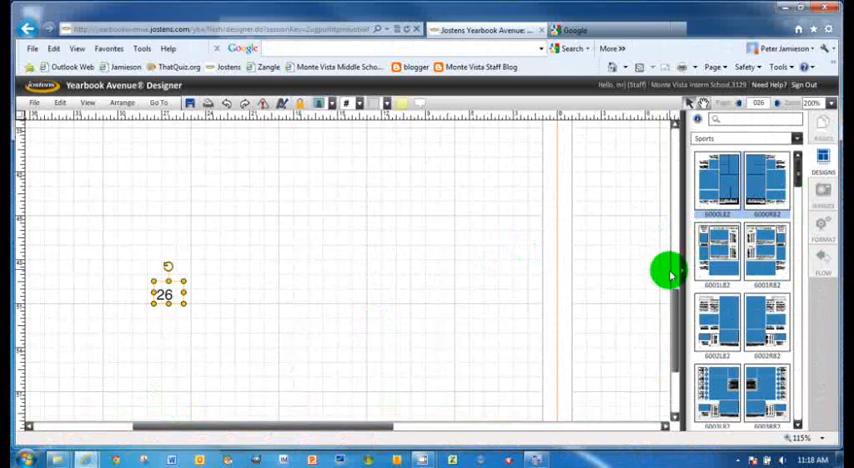
scroll(668, 272, down, 3)
scroll(668, 272, up, 4)
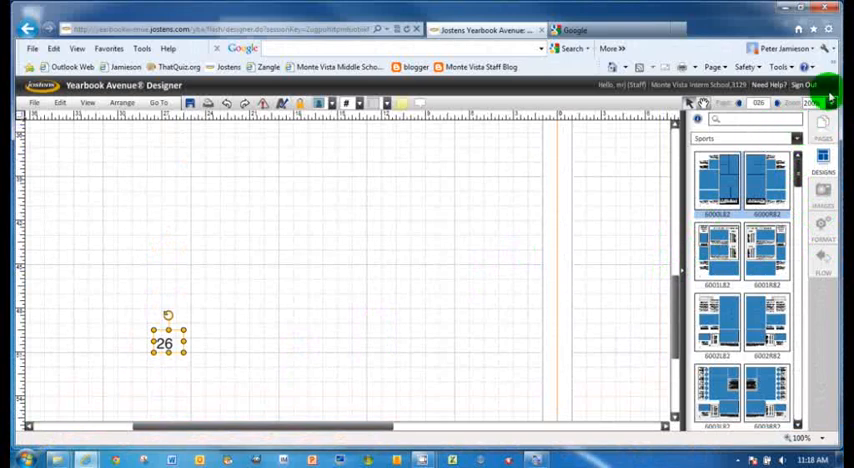
Step: Set Zoom to Fit and switch the Designs category from Sports to Now & Wow
click(831, 103)
click(822, 118)
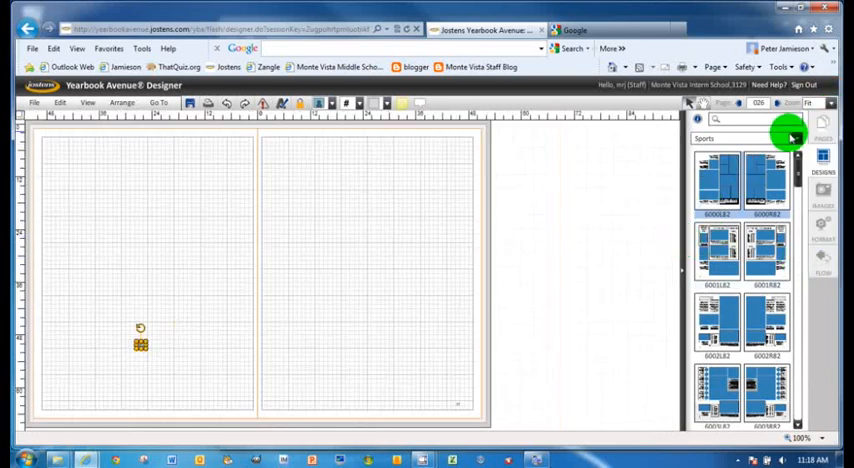
click(797, 139)
scroll(765, 175, up, 3)
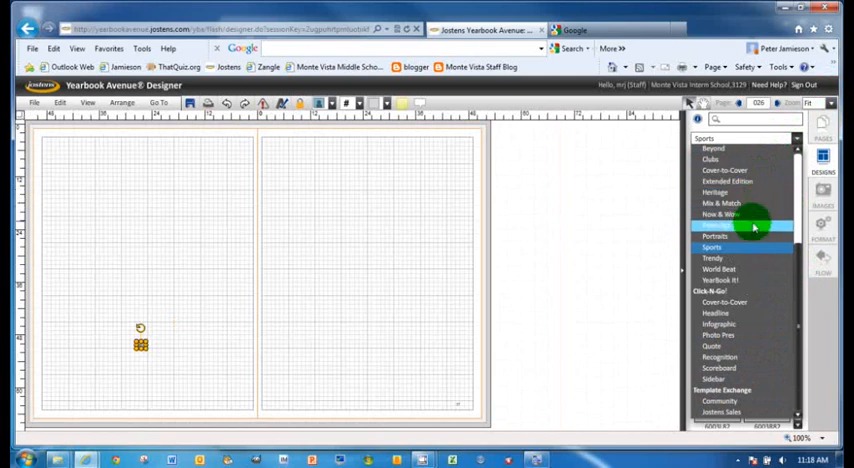
click(755, 214)
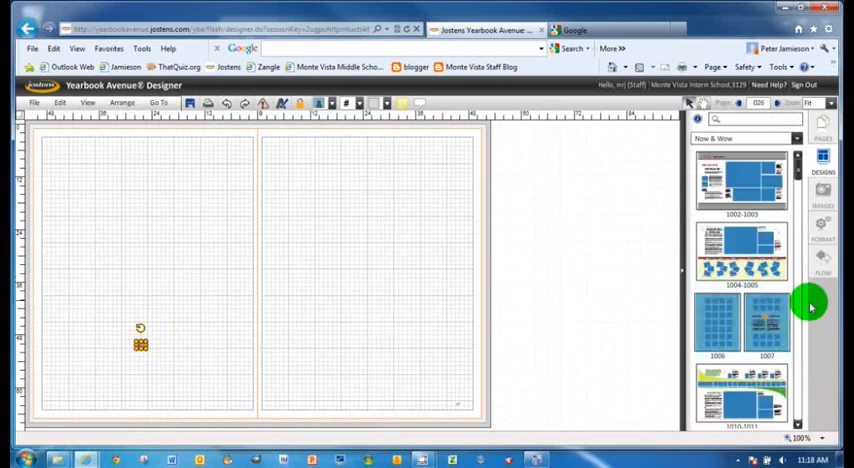
Step: Page down the Now & Wow thumbnails to designs 1038–1045
click(797, 349)
click(797, 349)
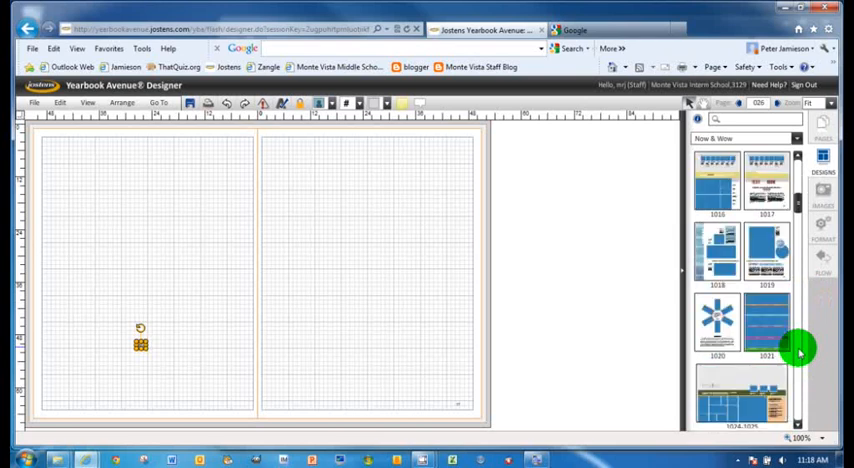
click(797, 349)
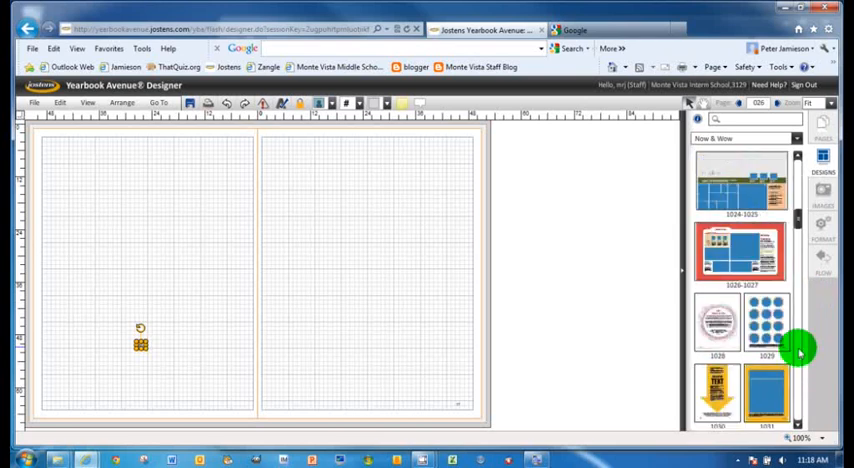
click(797, 349)
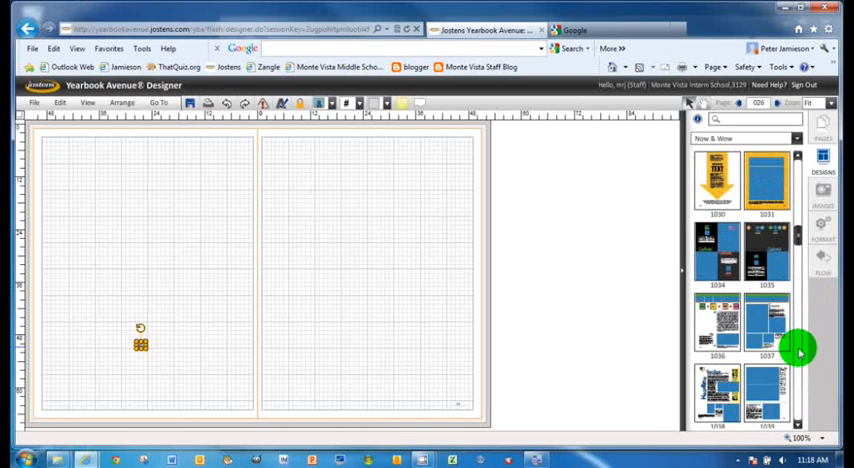
click(799, 350)
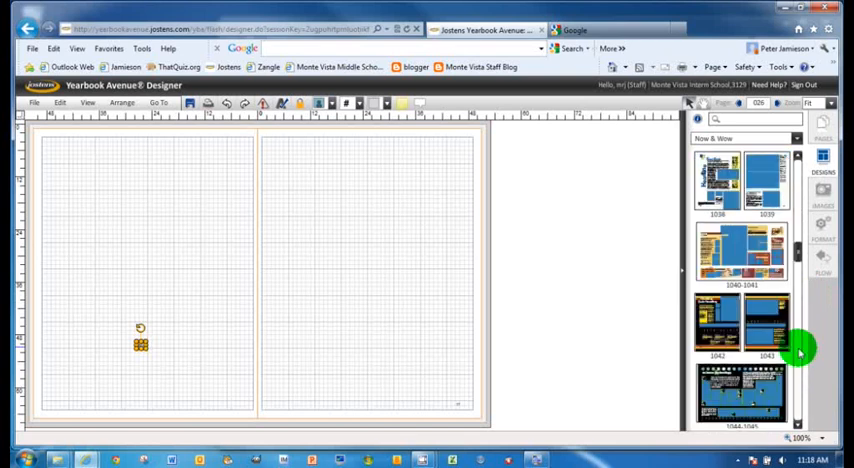
Step: Place design 1042-1043 on the left page, retaining the existing content
drag(698, 324, 97, 282)
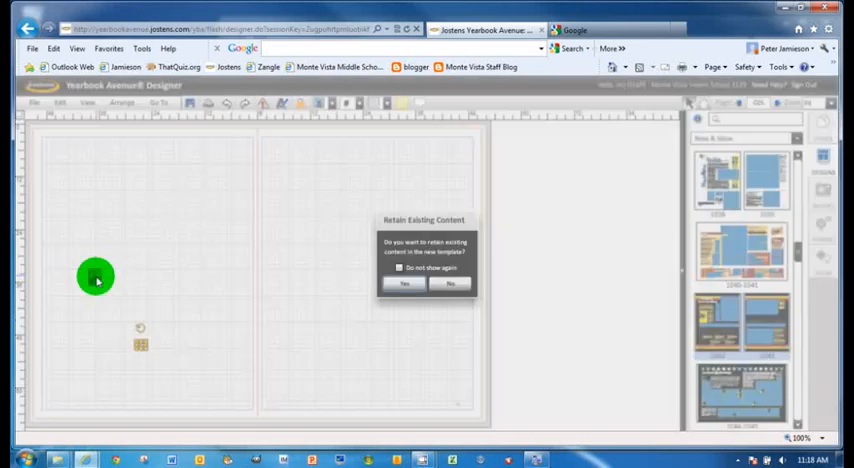
click(393, 286)
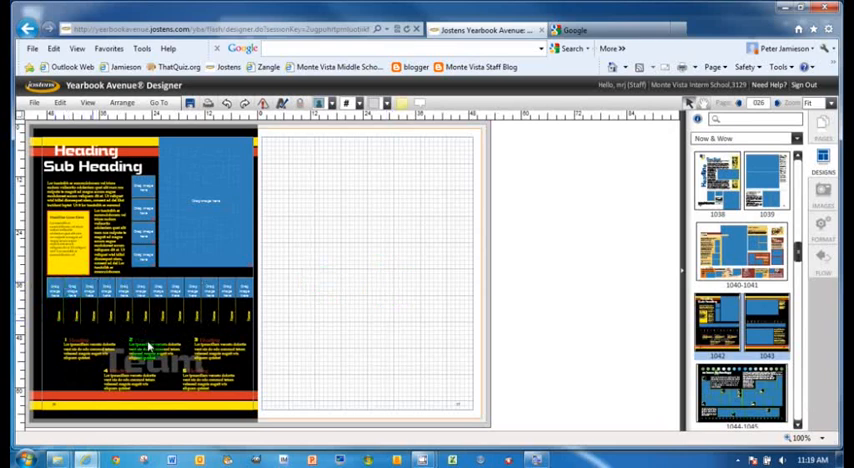
Step: Zoom the spread to 175% and select the first lines of body text
click(829, 103)
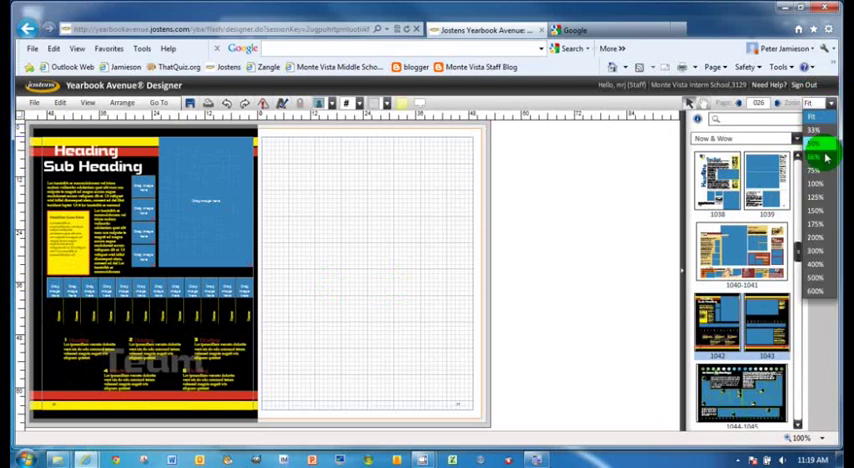
click(818, 224)
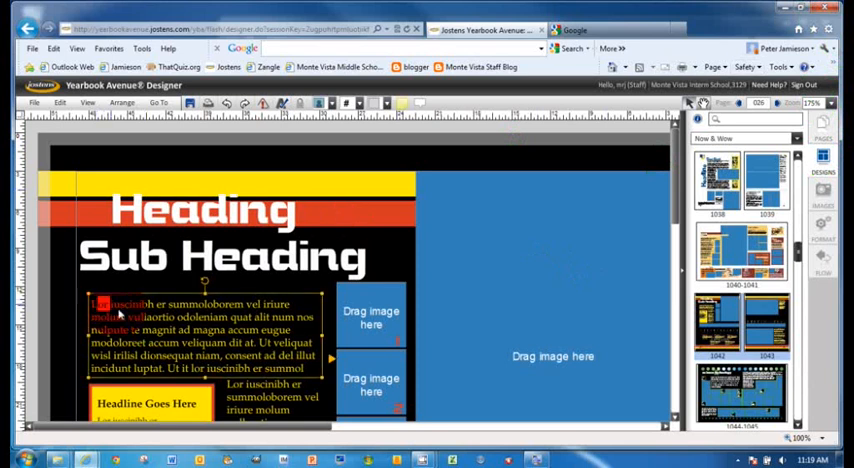
drag(95, 304, 258, 330)
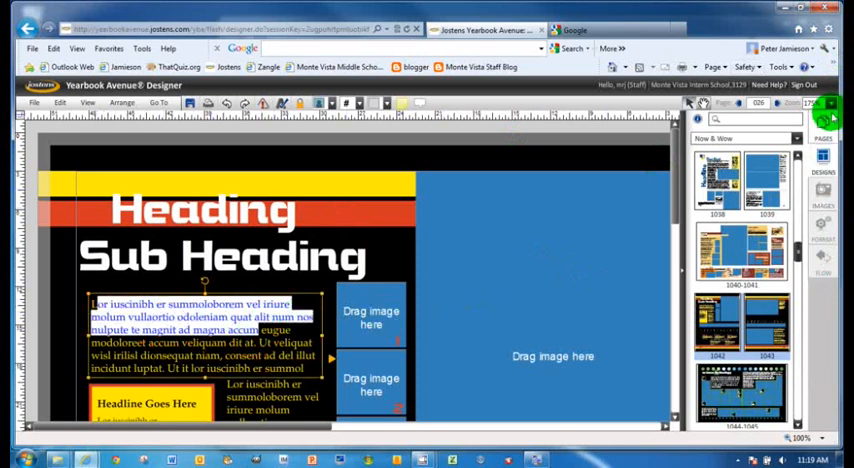
click(823, 166)
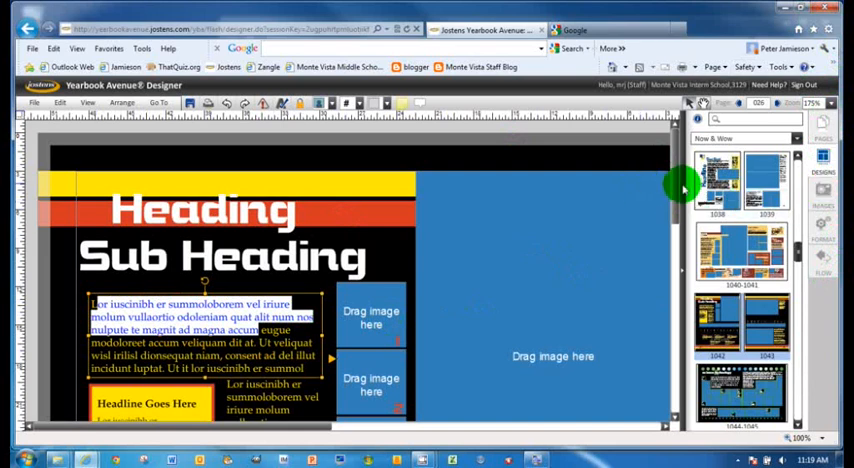
drag(677, 185, 652, 311)
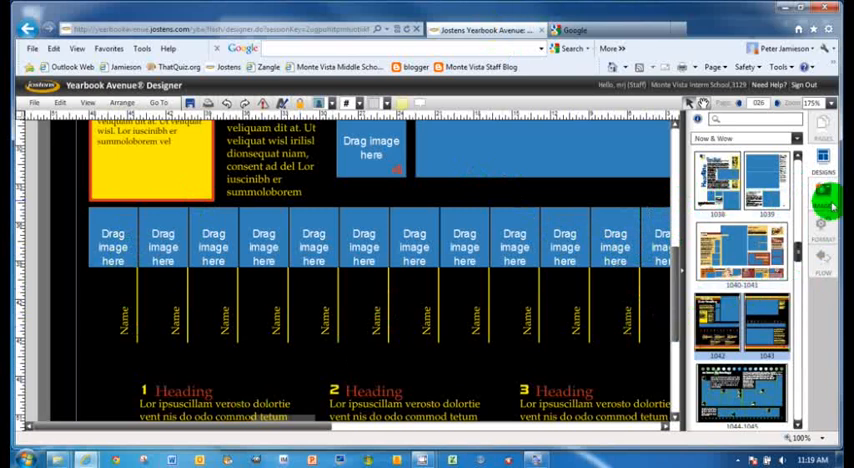
Step: Show the design category list from Themes and Custom down, keeping Now & Wow chosen
click(796, 138)
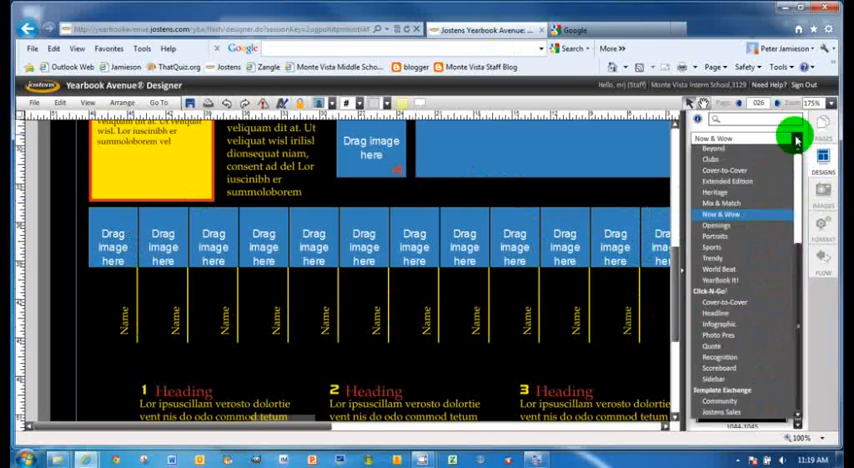
click(798, 186)
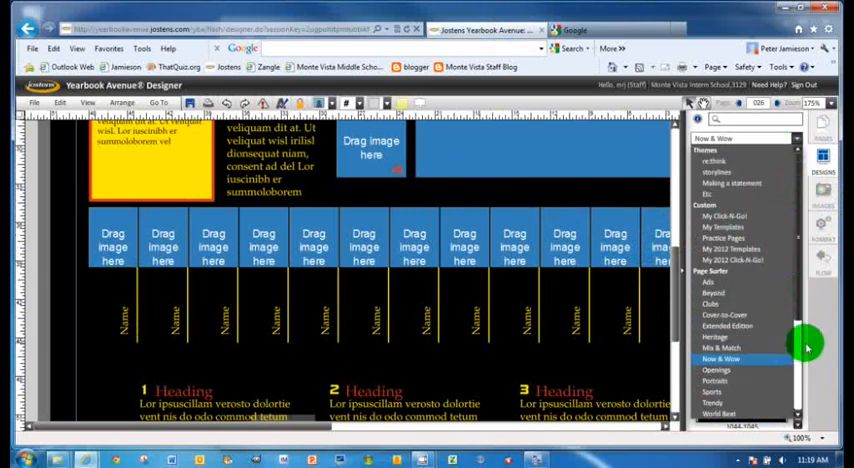
drag(800, 302, 800, 283)
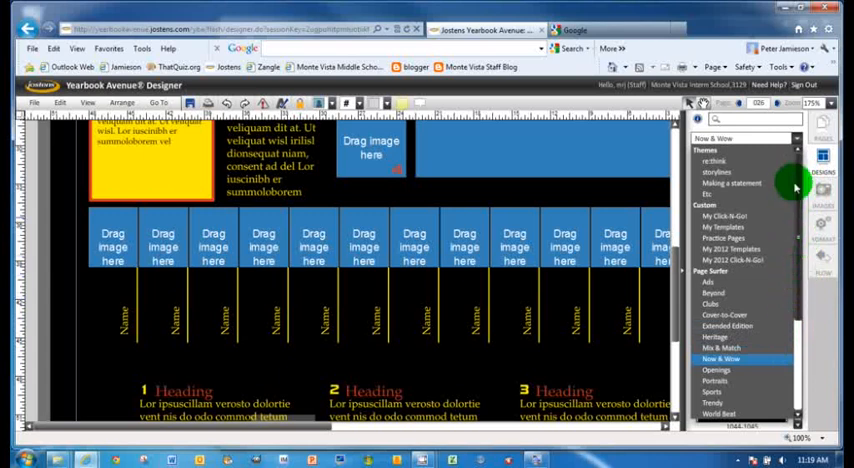
click(798, 139)
click(797, 139)
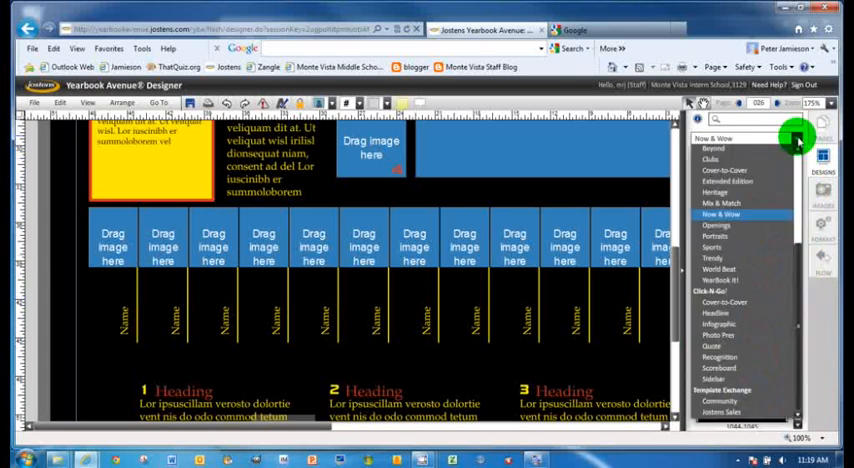
drag(797, 184, 792, 245)
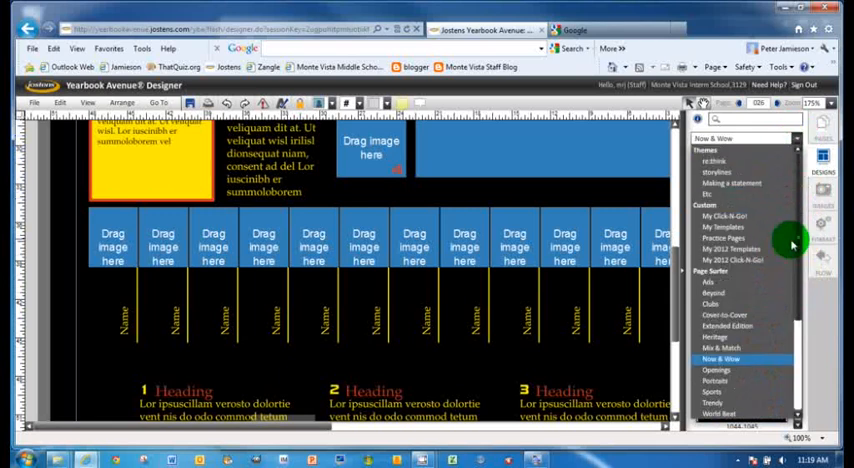
drag(800, 320, 795, 437)
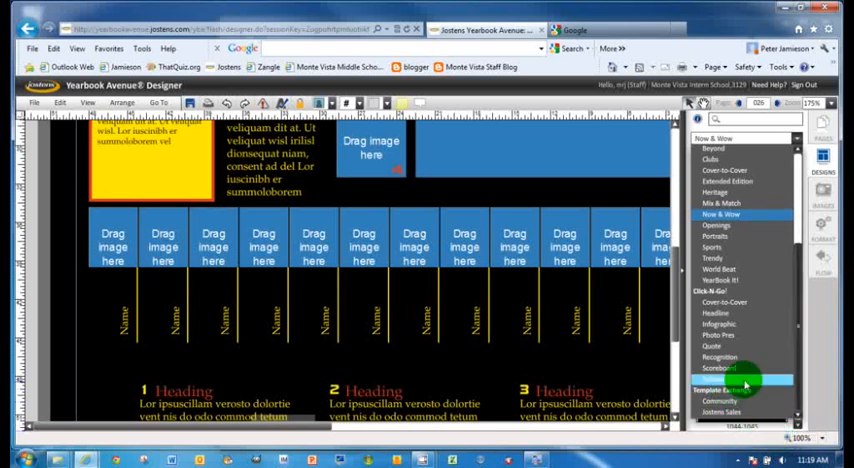
drag(802, 268, 818, 127)
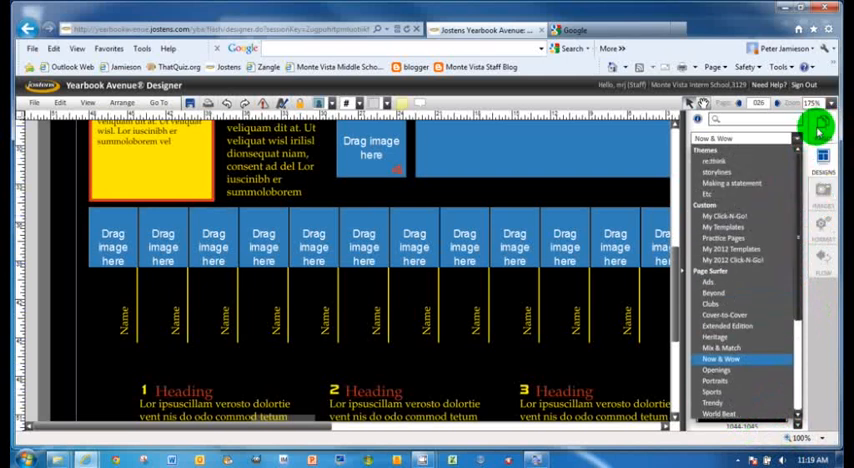